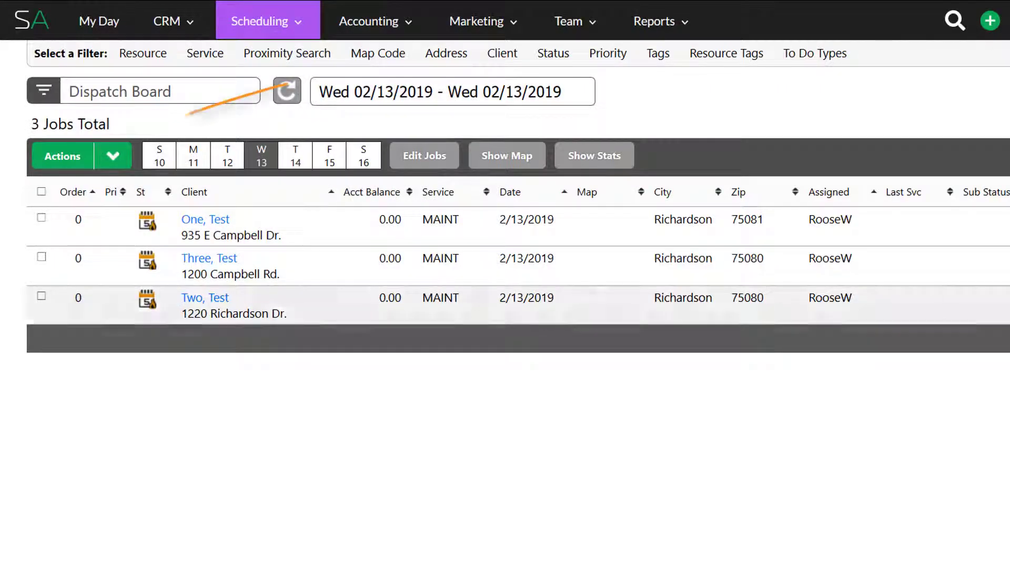
Open the bulk job editor for all listed jobs, look through the assignable resources, and close it
left_click(41, 192)
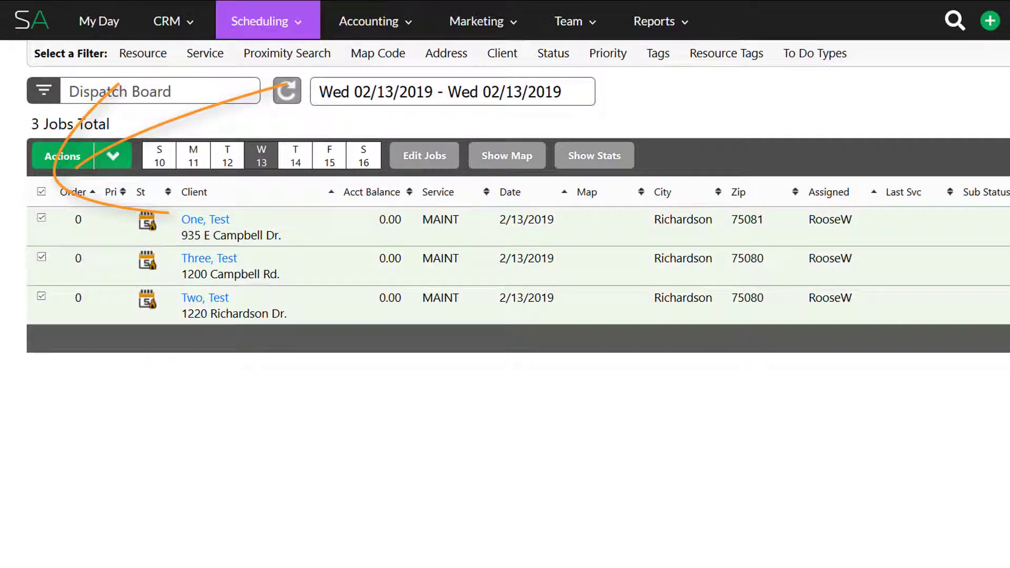
left_click(424, 156)
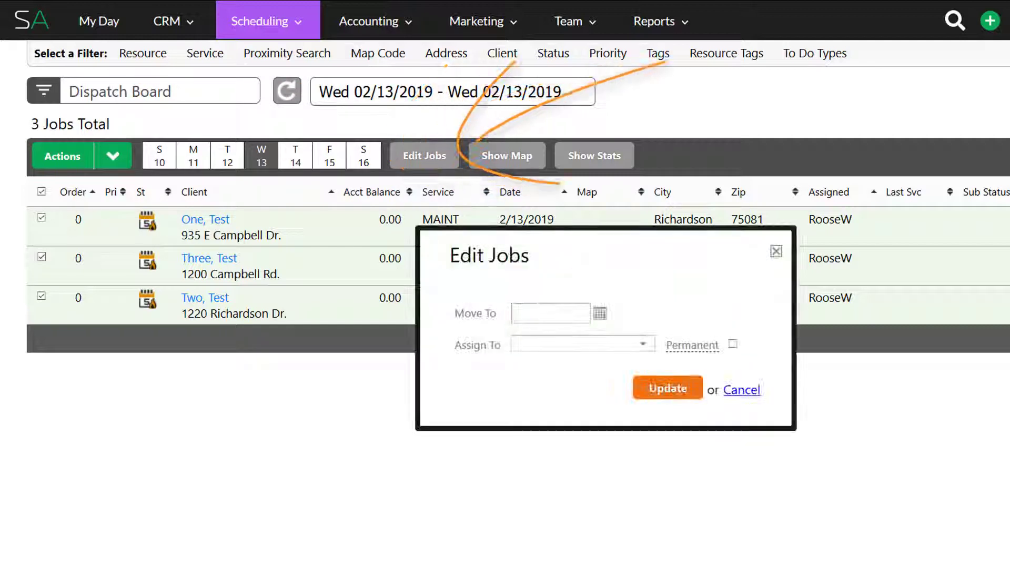
left_click(643, 343)
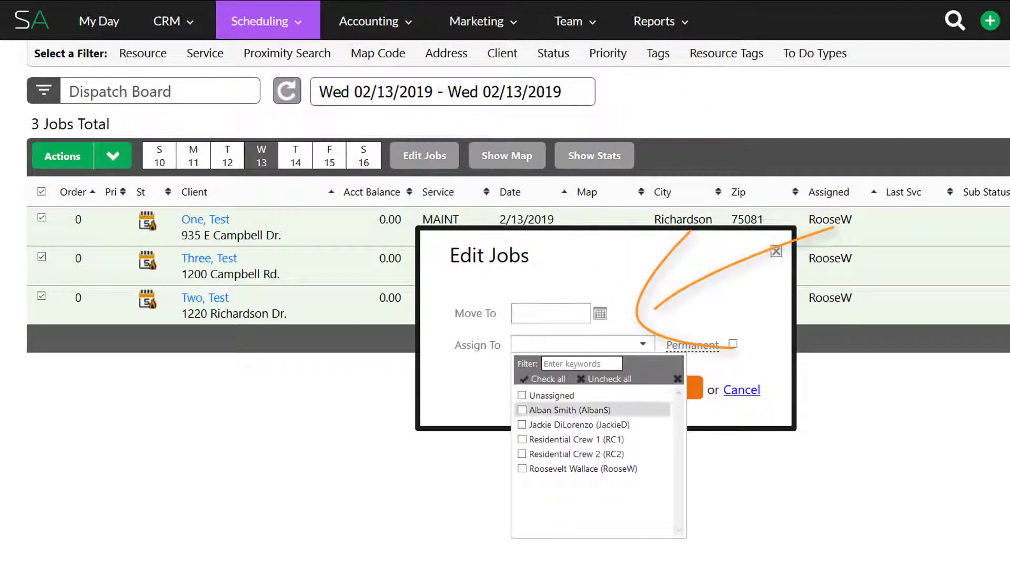
left_click(678, 379)
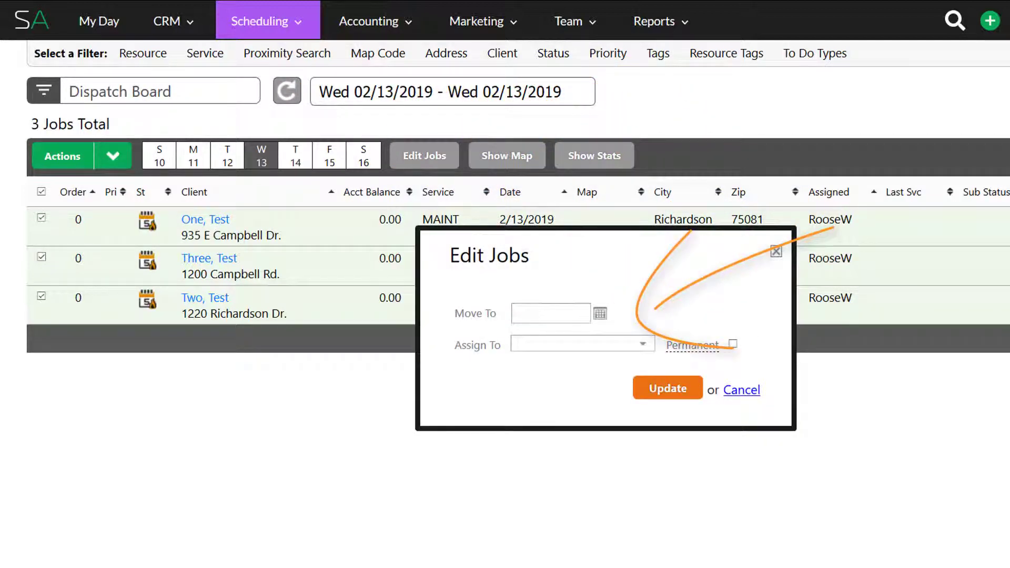
left_click(776, 251)
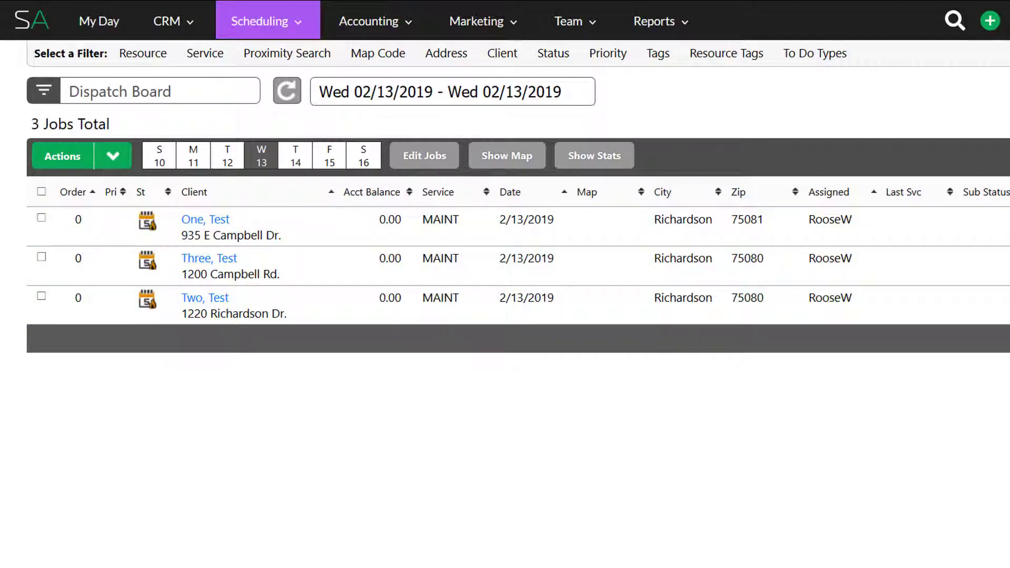
Apply Group Stops routing for the jobs' assigned resource and save the stop order for today's route only
left_click(113, 156)
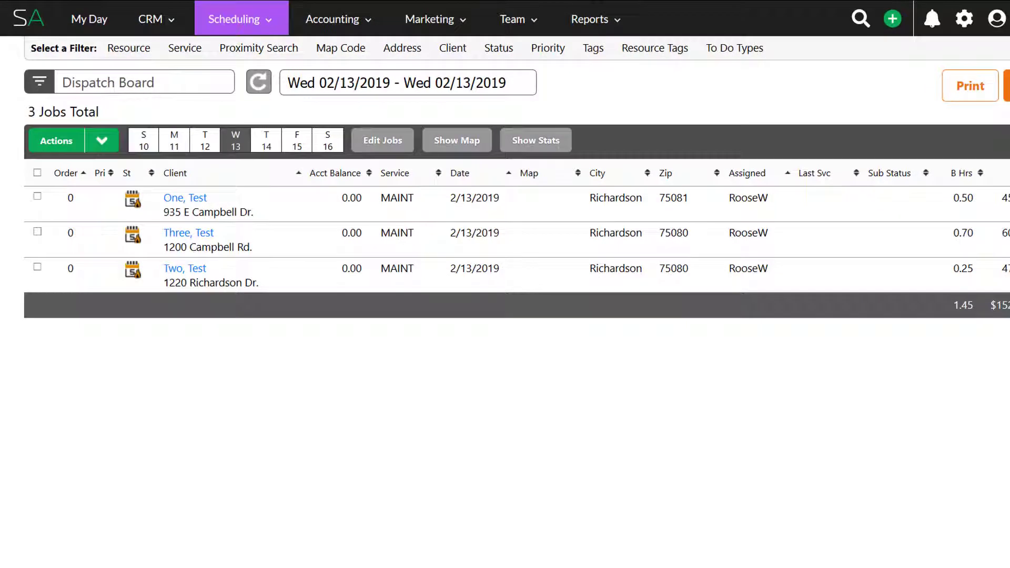
mouse_move(74, 141)
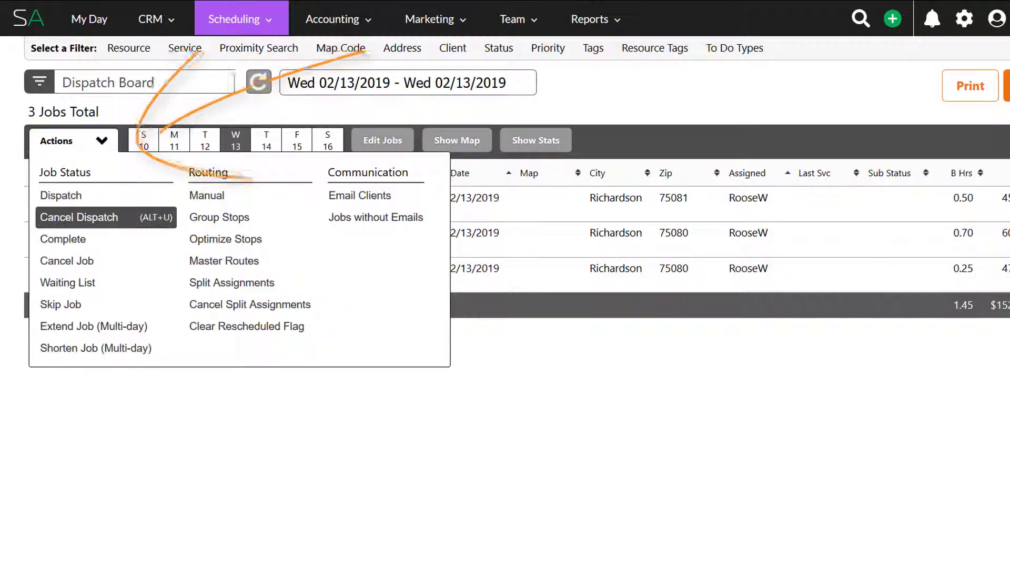
left_click(221, 217)
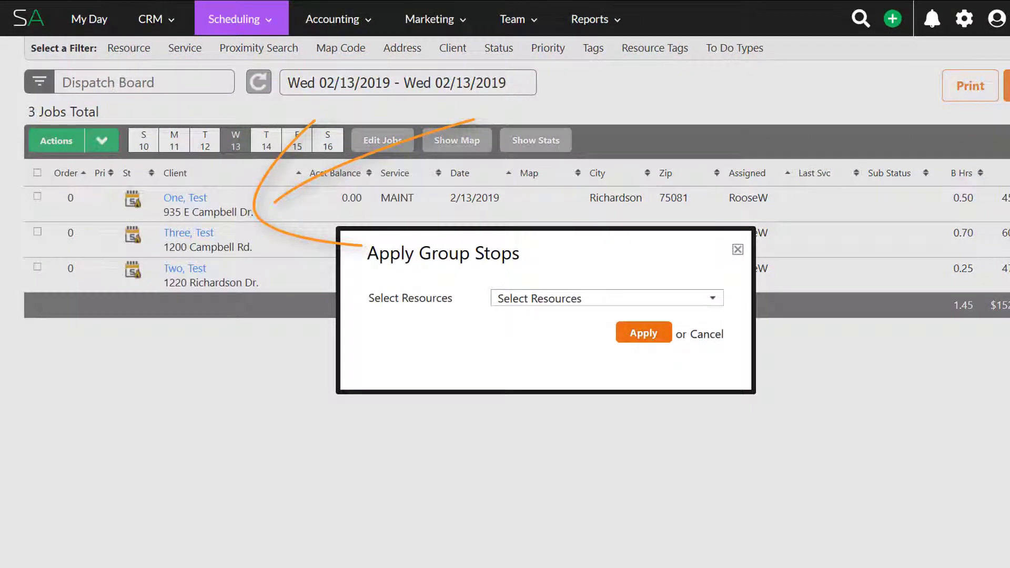
left_click(607, 298)
left_click(501, 317)
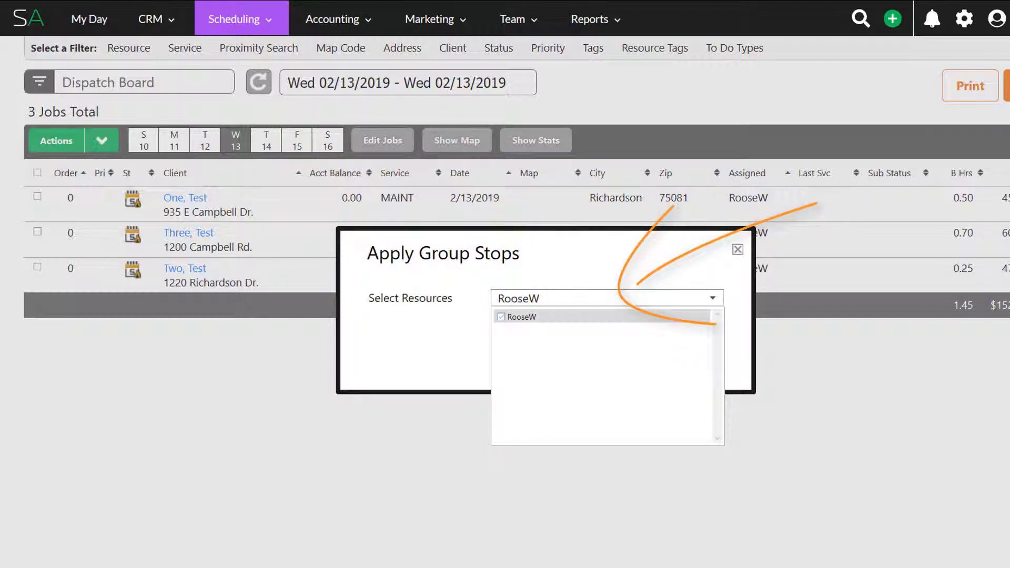
left_click(640, 332)
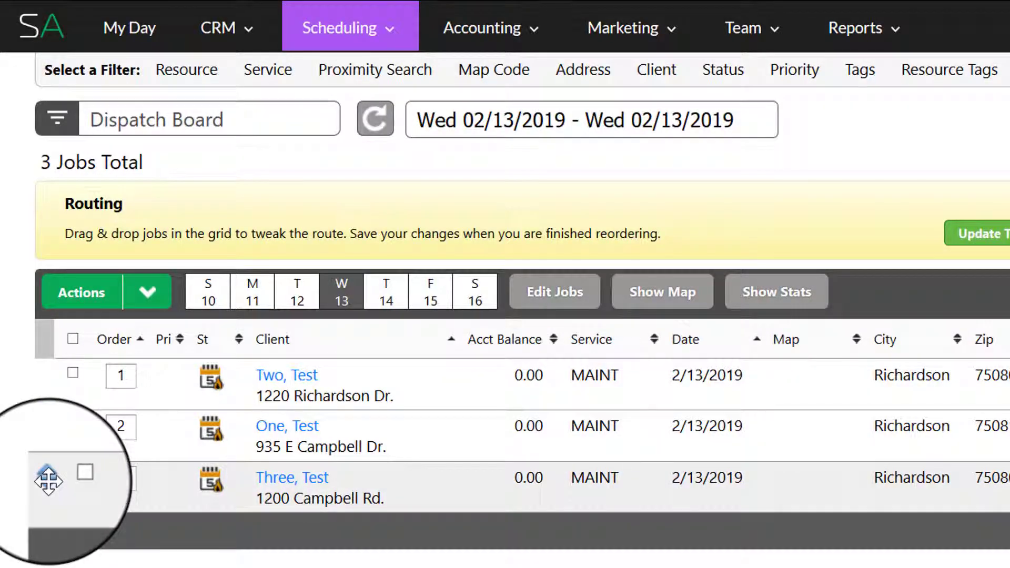
left_click_drag(49, 480, 45, 424)
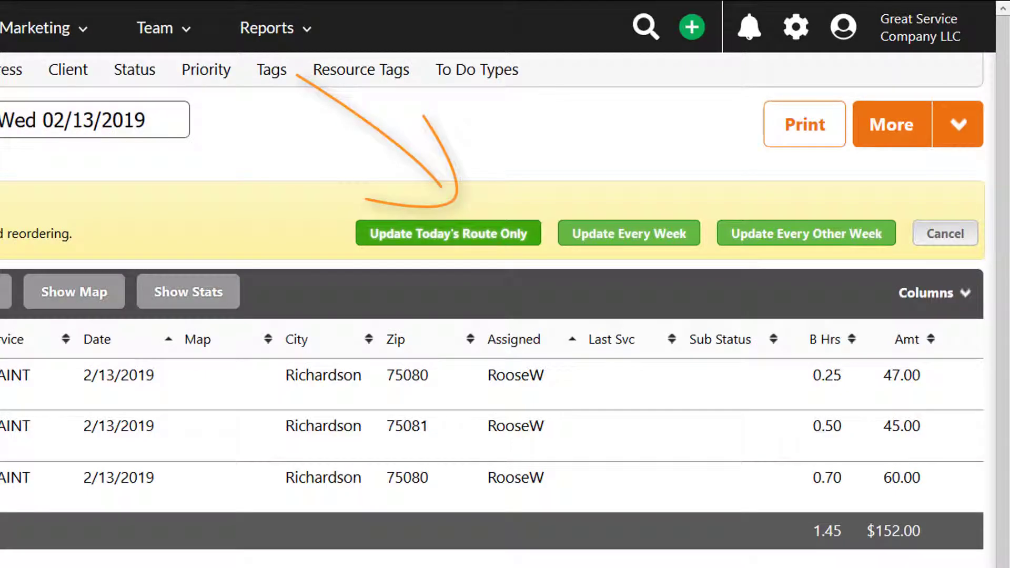
left_click(448, 233)
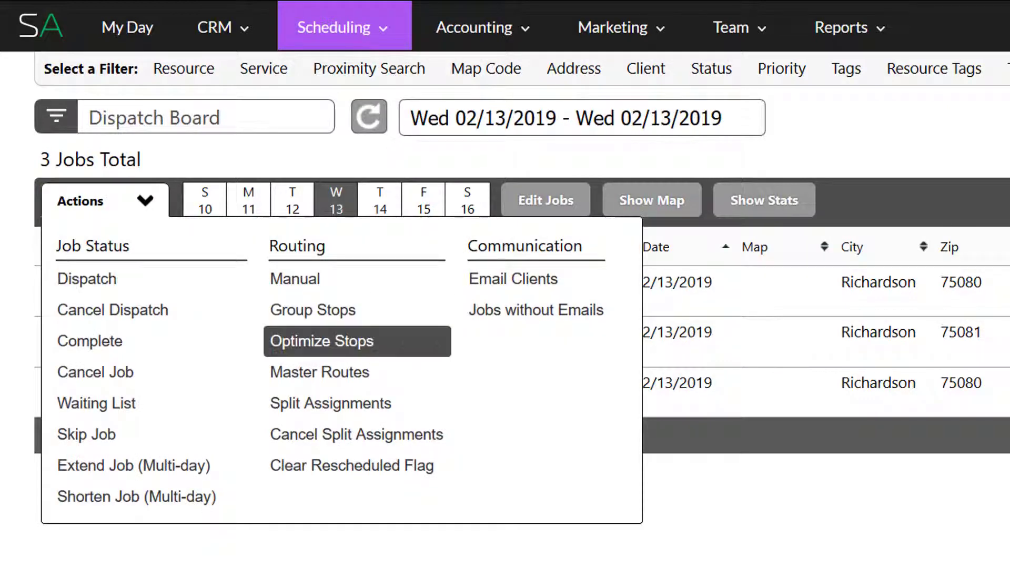
Select all three jobs on the Dispatch Board and dispatch them
left_click(321, 341)
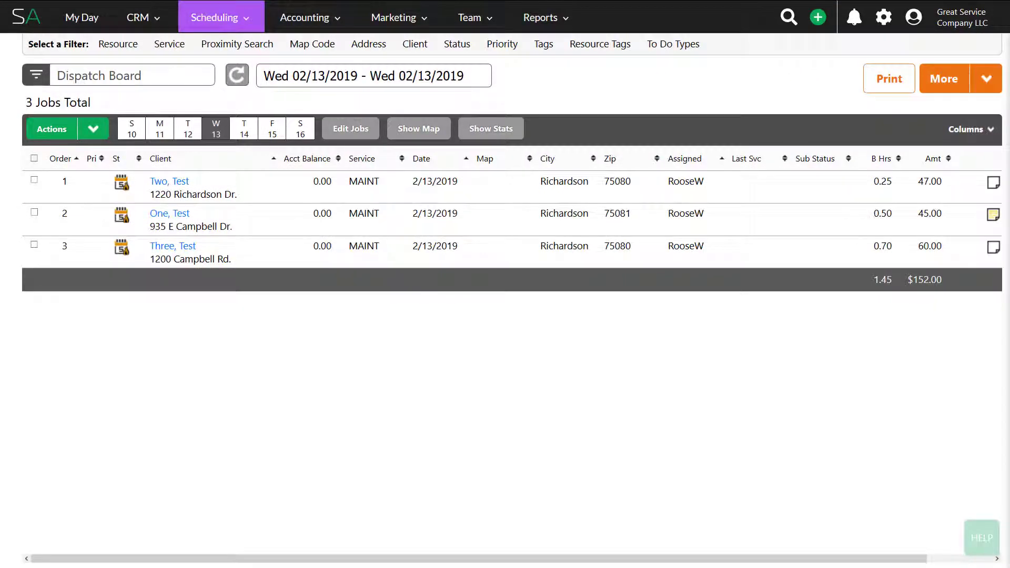
left_click(34, 158)
left_click(93, 129)
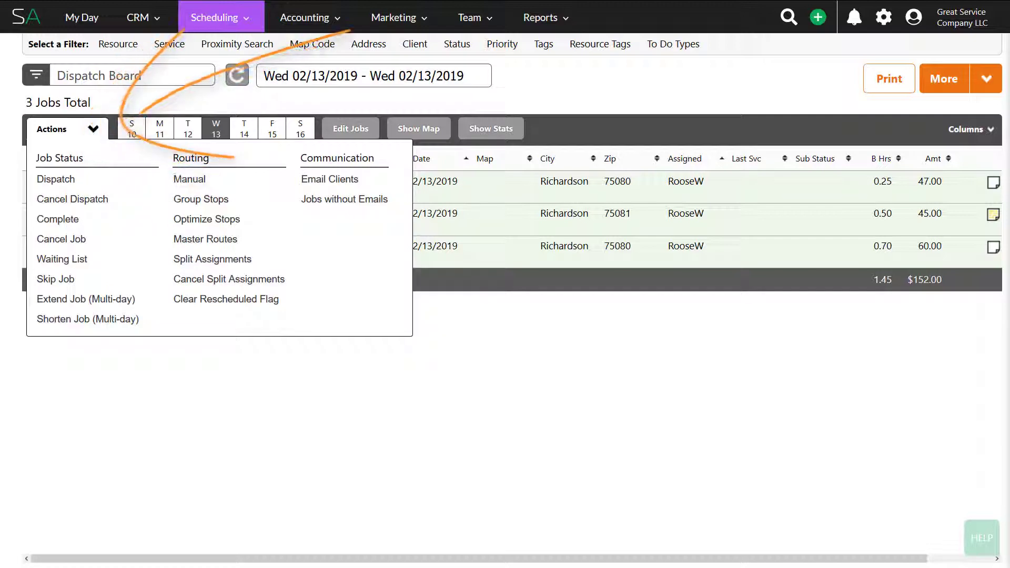
left_click(56, 179)
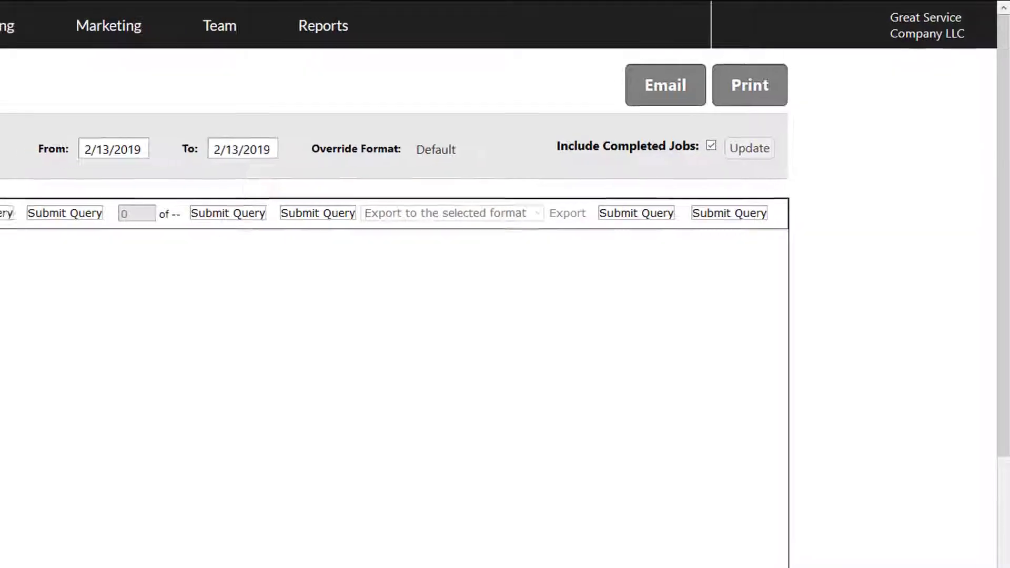
Generate the route sheet for the resource assigned to the jobs, keeping the Default format, and review its stops
left_click(264, 102)
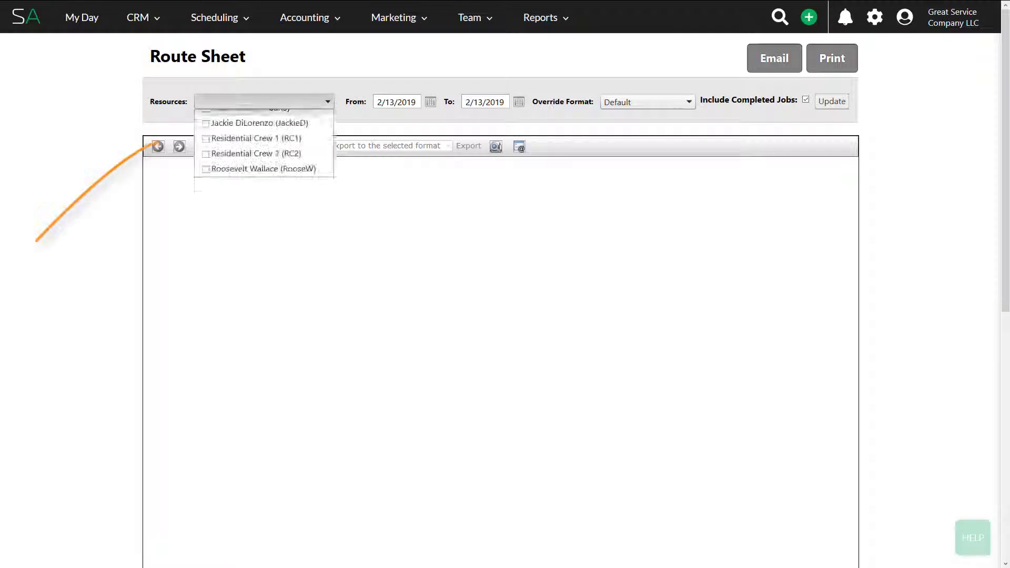
left_click(206, 194)
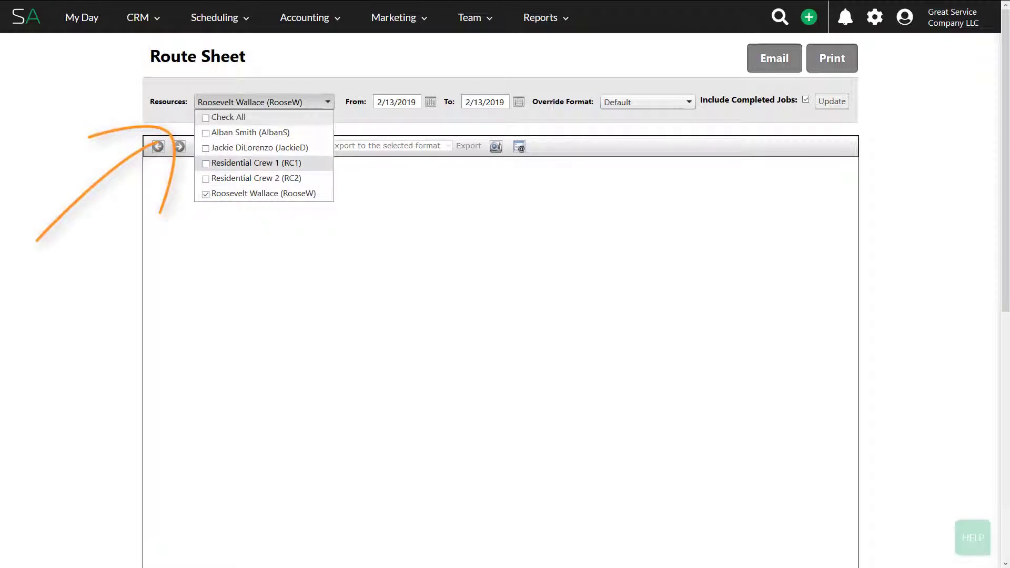
left_click(368, 173)
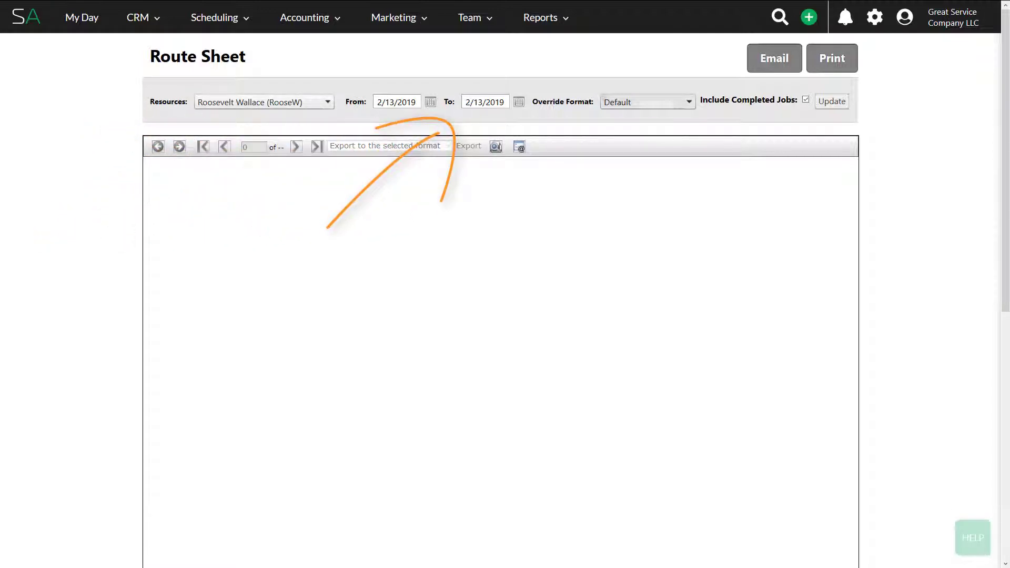
left_click(647, 103)
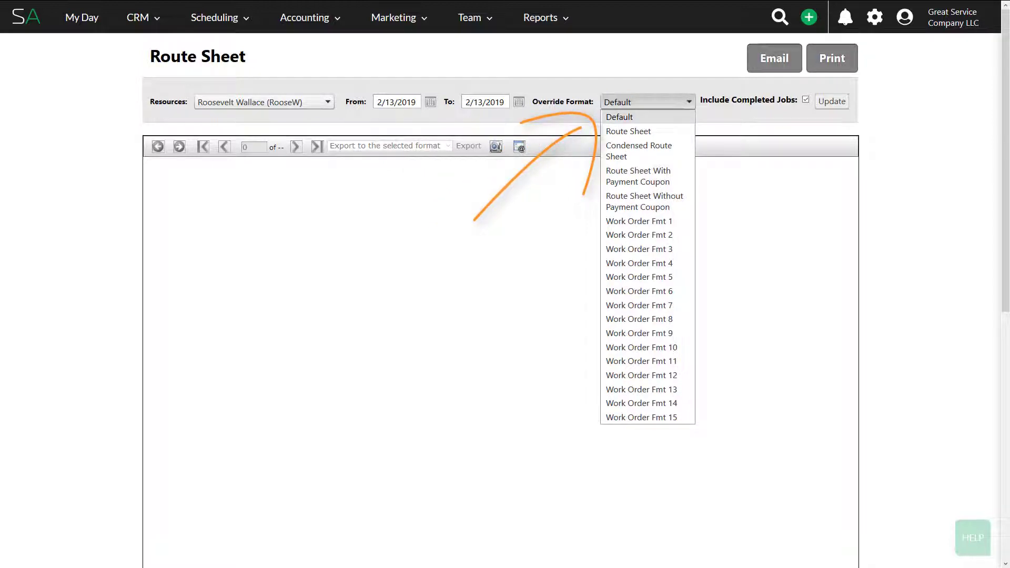
key("Escape")
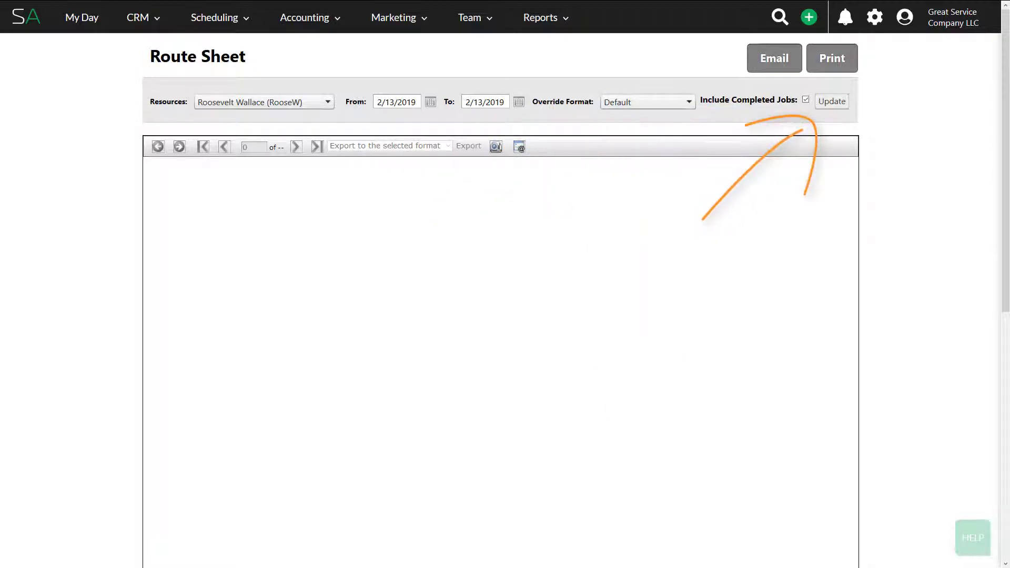
left_click(832, 101)
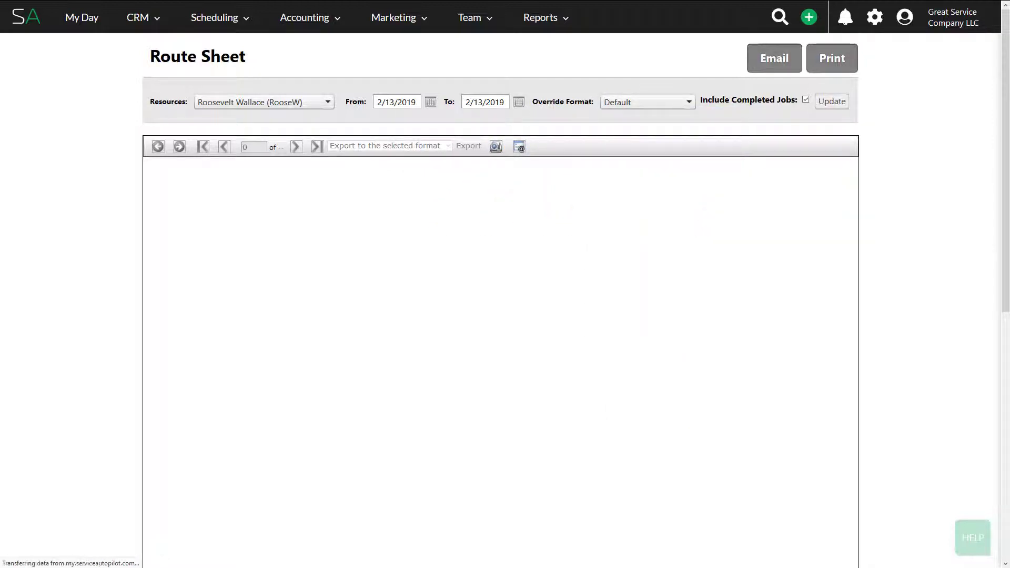
scroll(500, 299, "down", 2)
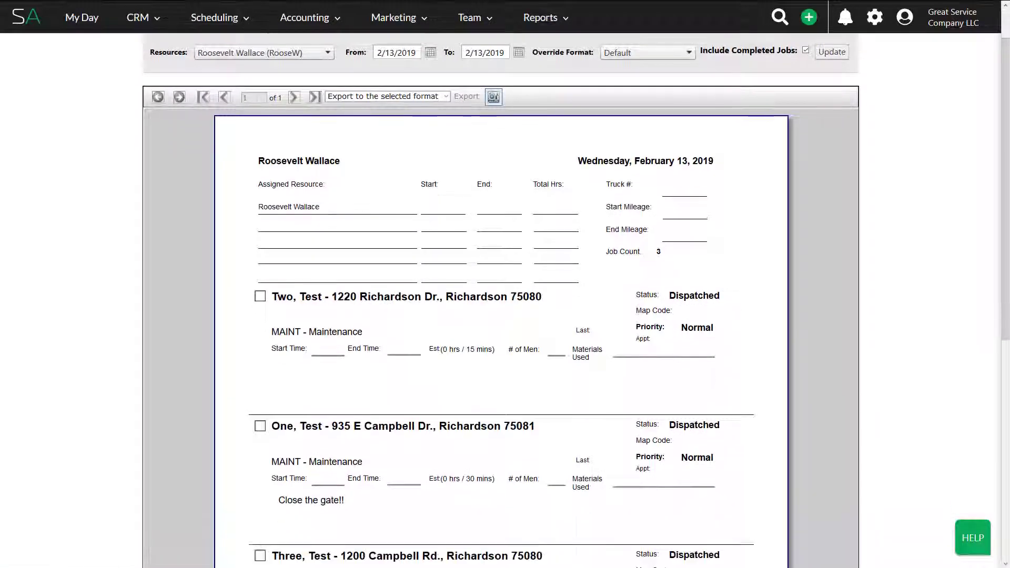
scroll(500, 300, "up", 2)
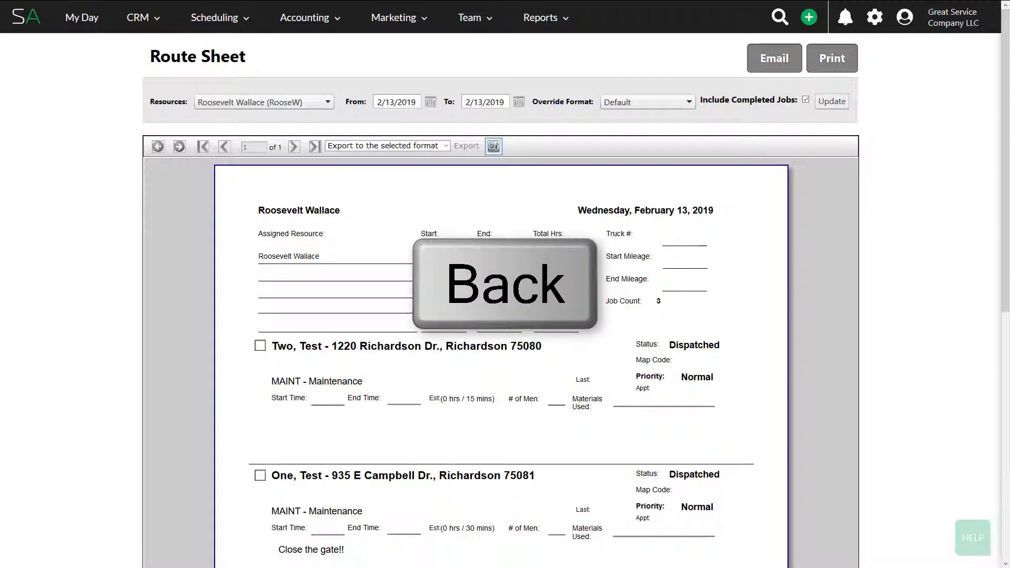
Return to the Dispatch Board and mark all three dispatched jobs as complete
key("alt+Left")
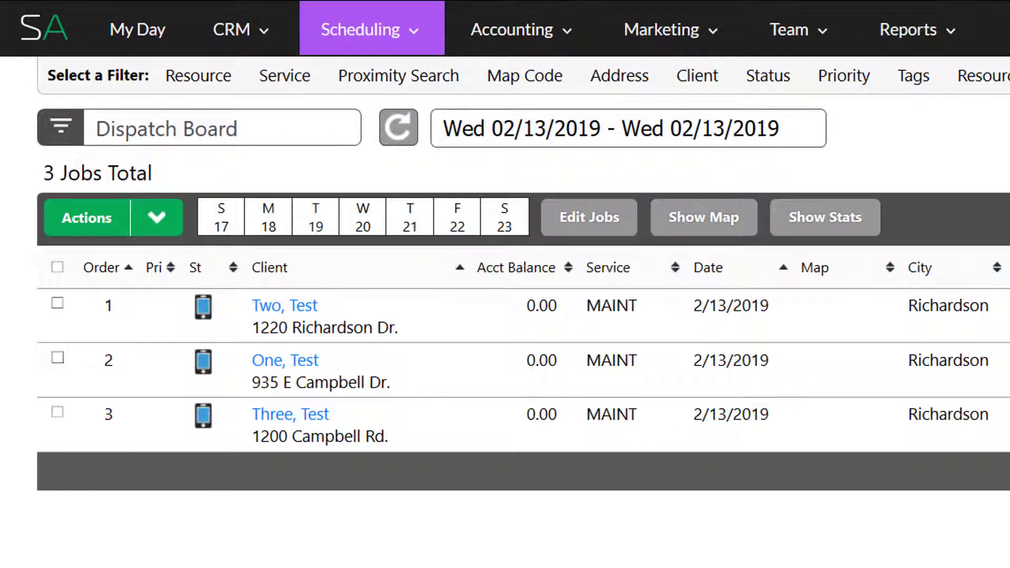
left_click(57, 267)
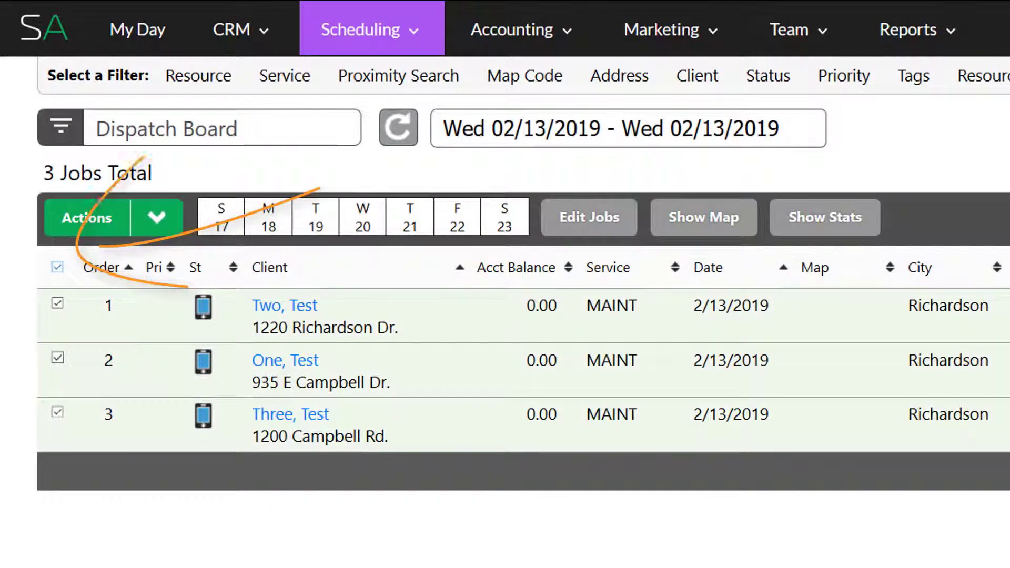
left_click(157, 217)
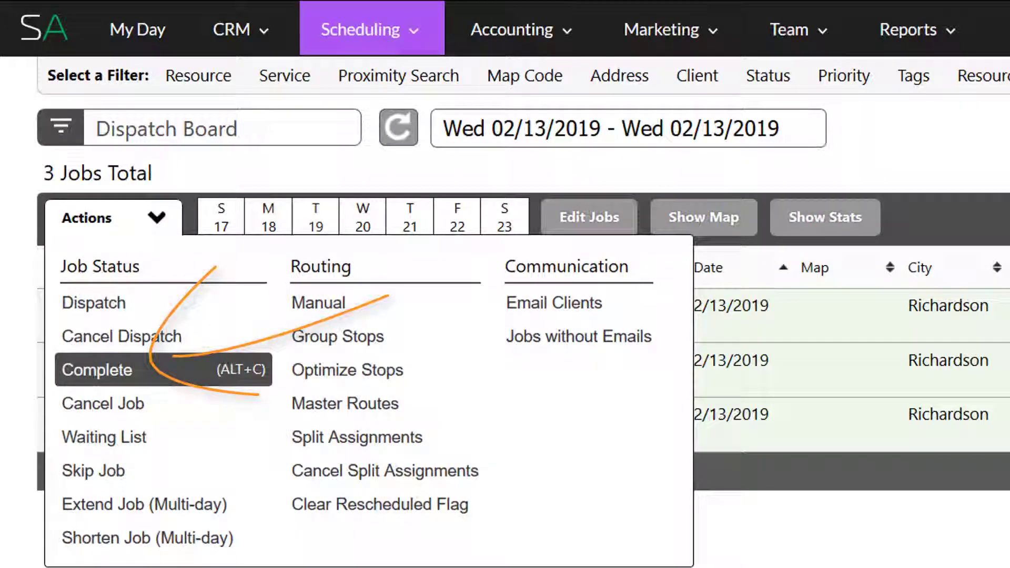
left_click(96, 370)
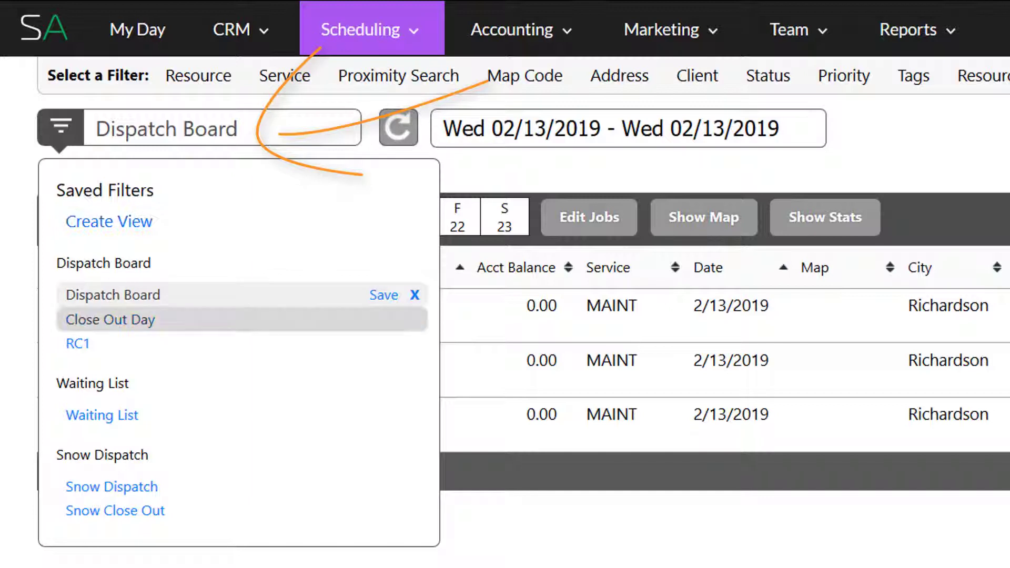
Load the Close Out Day saved filter and look at the first job's time entries per resource without editing them
left_click(111, 319)
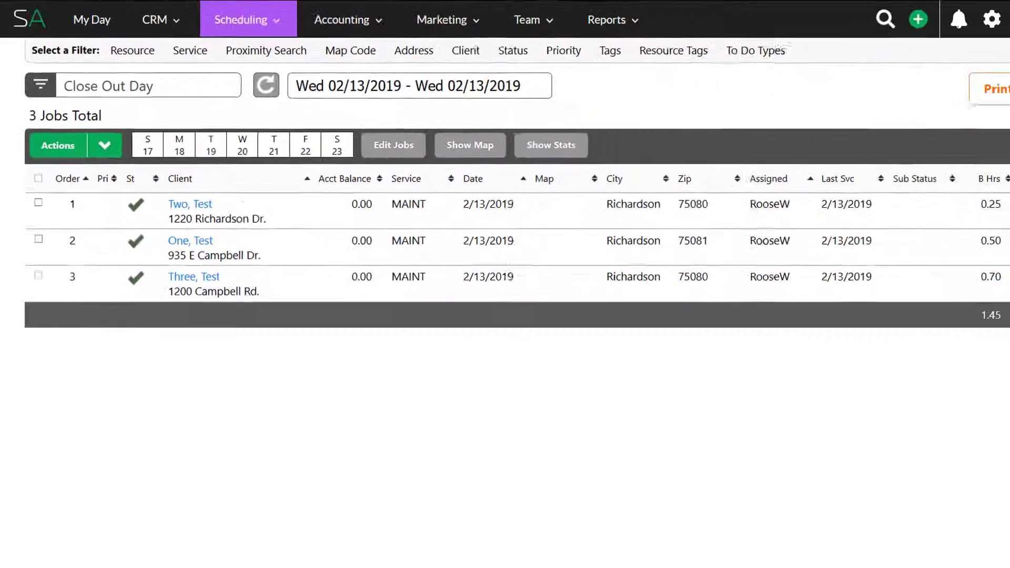
left_click_drag(367, 559, 633, 559)
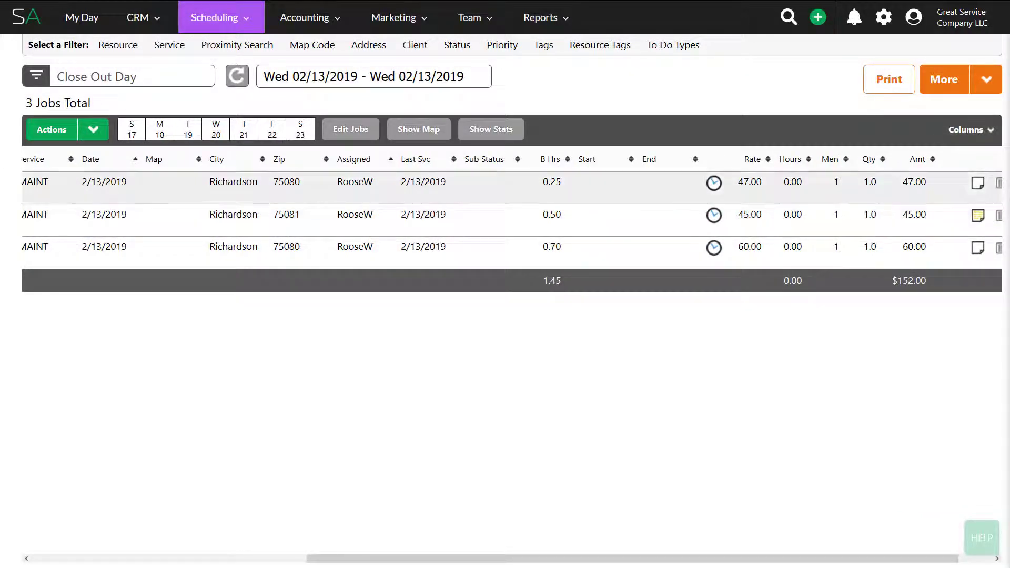
left_click(714, 183)
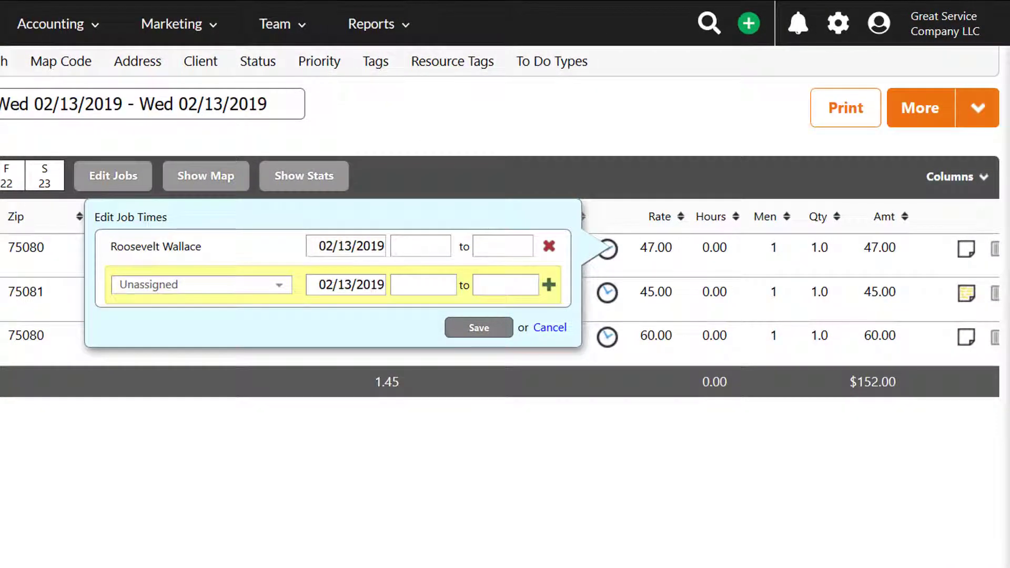
left_click(550, 327)
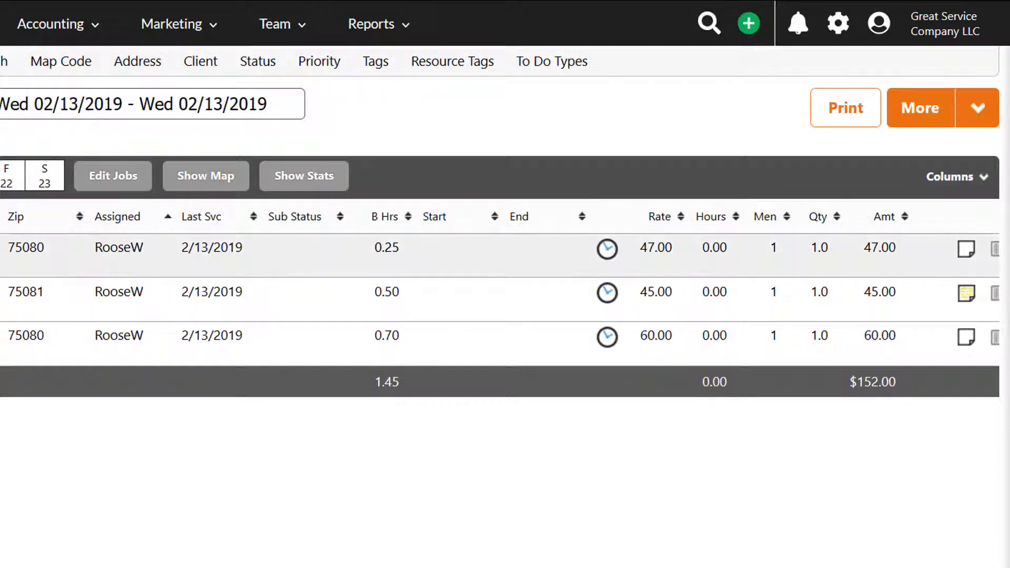
Set the first job's start time to 01:03AM and end time to 02:03AM, and save the row
left_click(455, 248)
type("1:03AM")
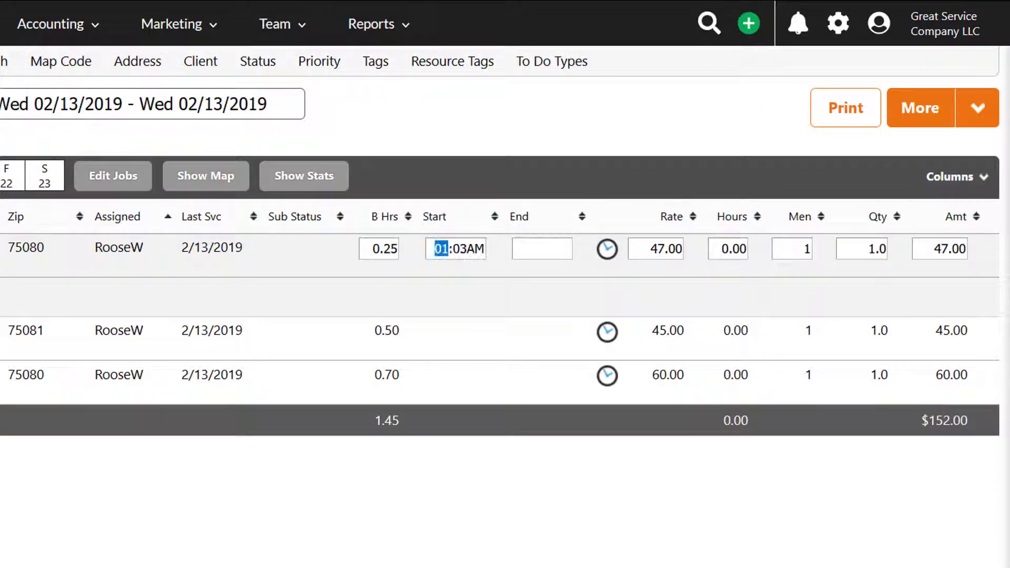
key("Tab")
type("2")
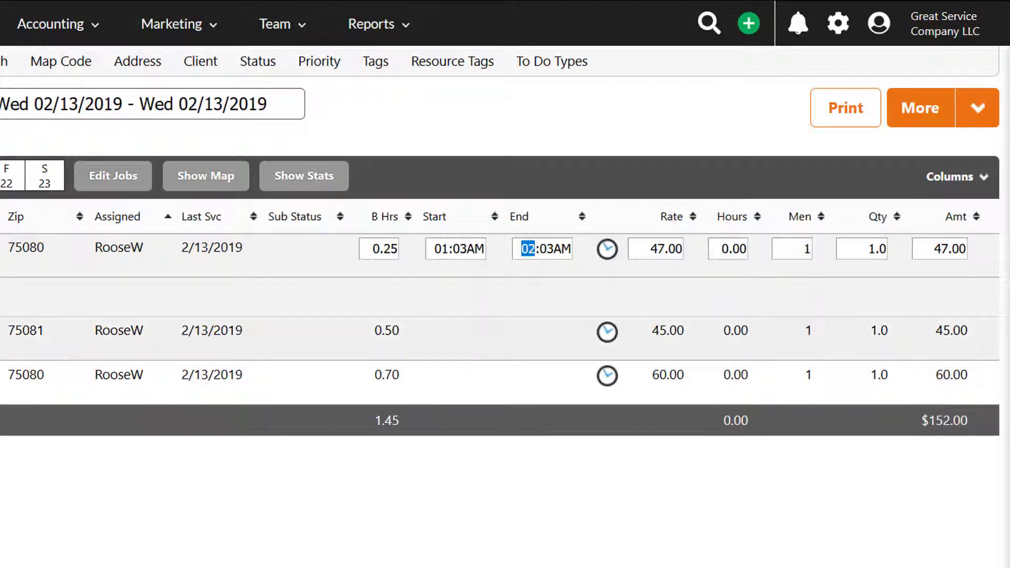
key("Tab")
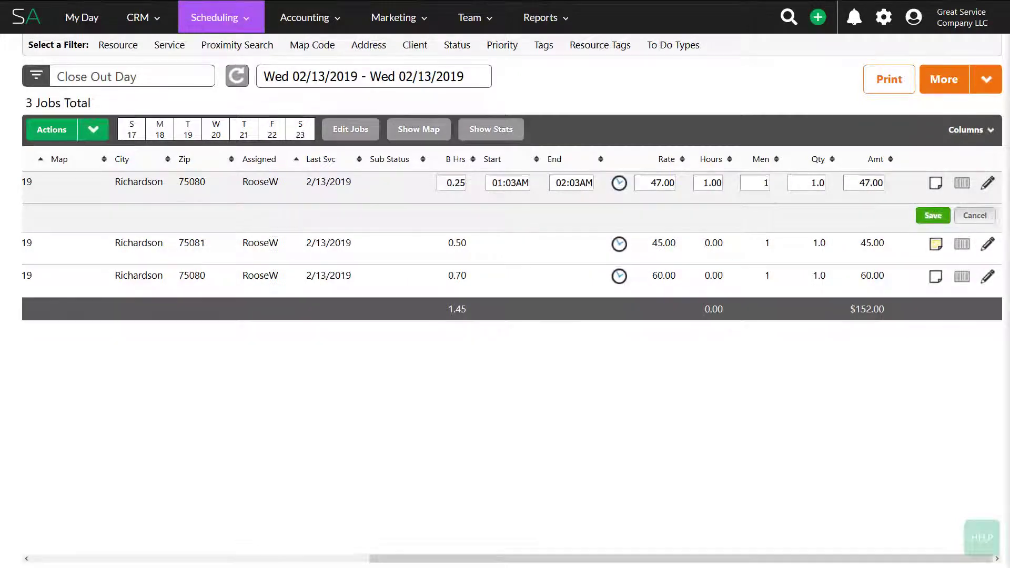
left_click(933, 216)
scroll(511, 221, "left", 10)
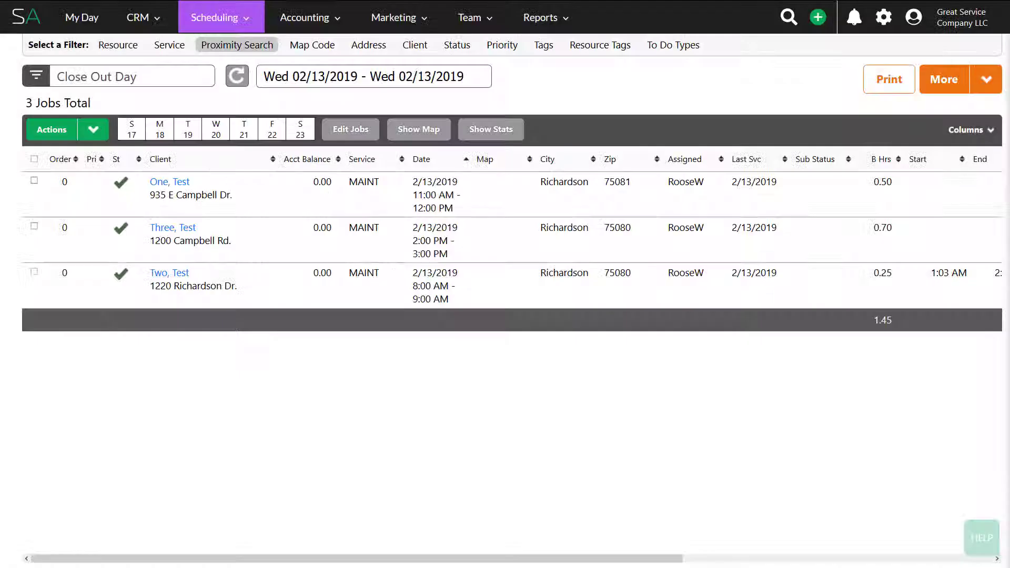
Open the scheduling Calendar and look through its Day, Week, Month and Timeline views, ending on the Resource view
mouse_move(220, 20)
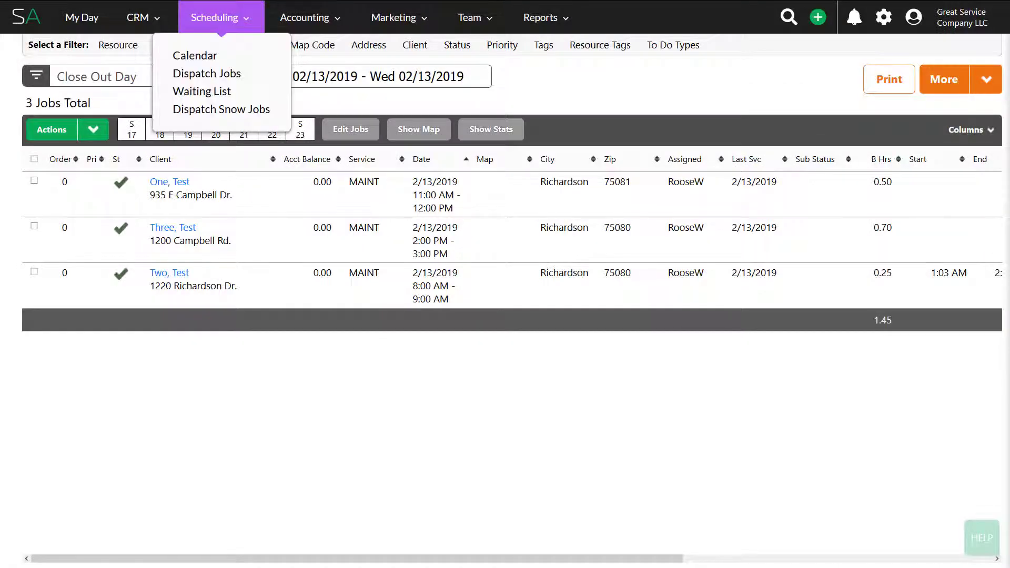
left_click(195, 55)
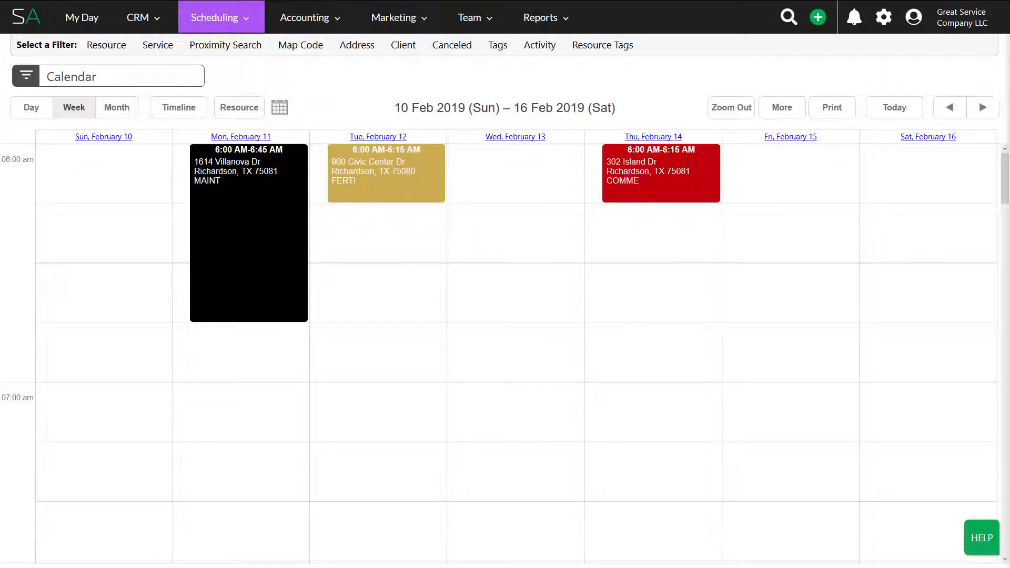
left_click(31, 107)
left_click(74, 108)
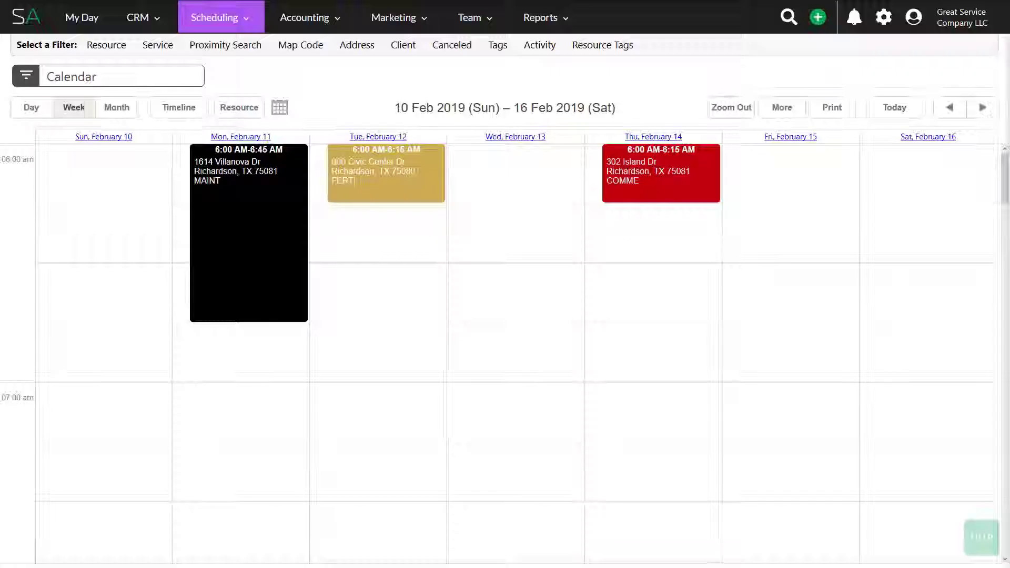
left_click(116, 107)
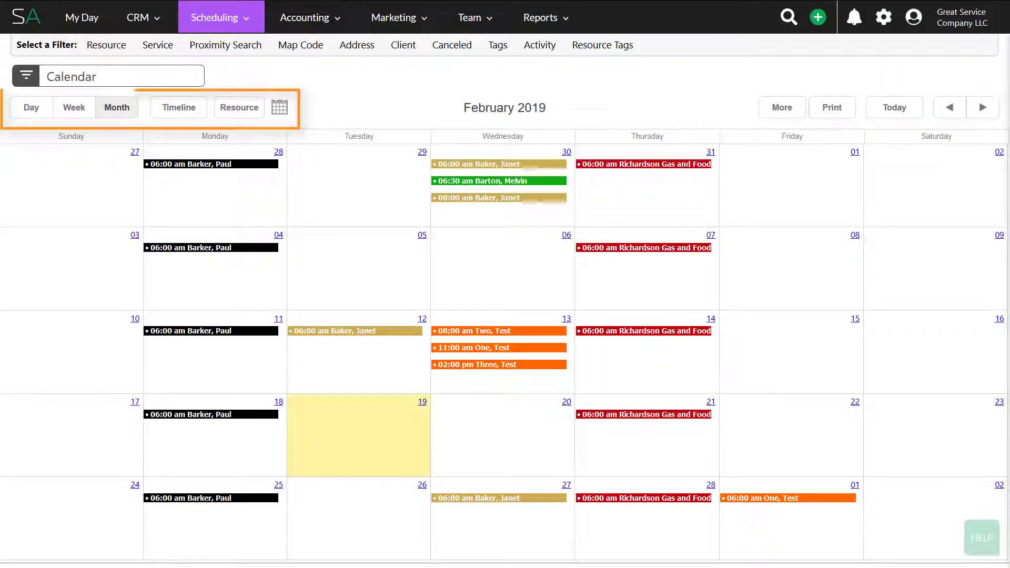
left_click(179, 107)
left_click(239, 108)
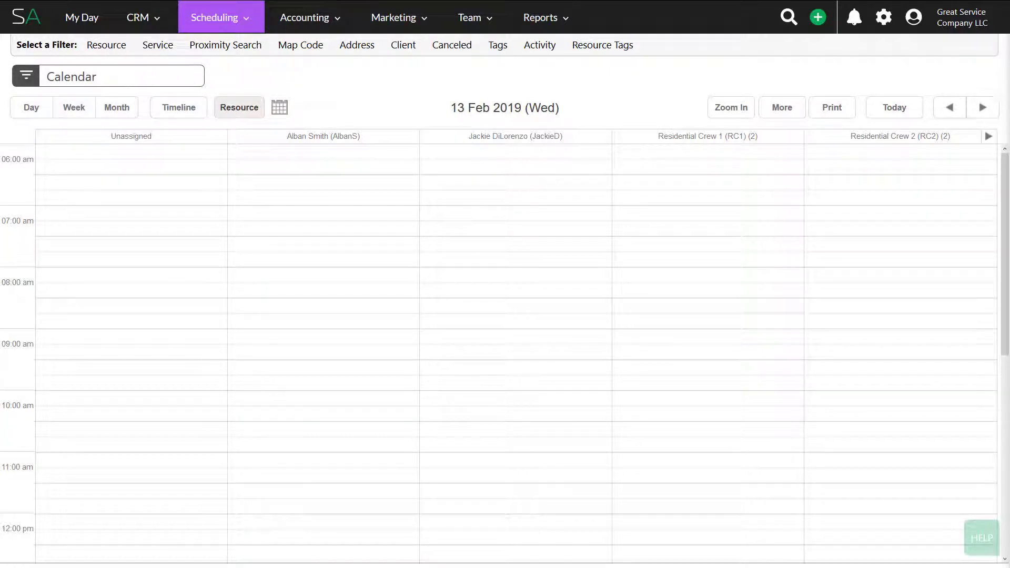
Open the first listed employee's record for editing and look at the User Settings
mouse_move(476, 18)
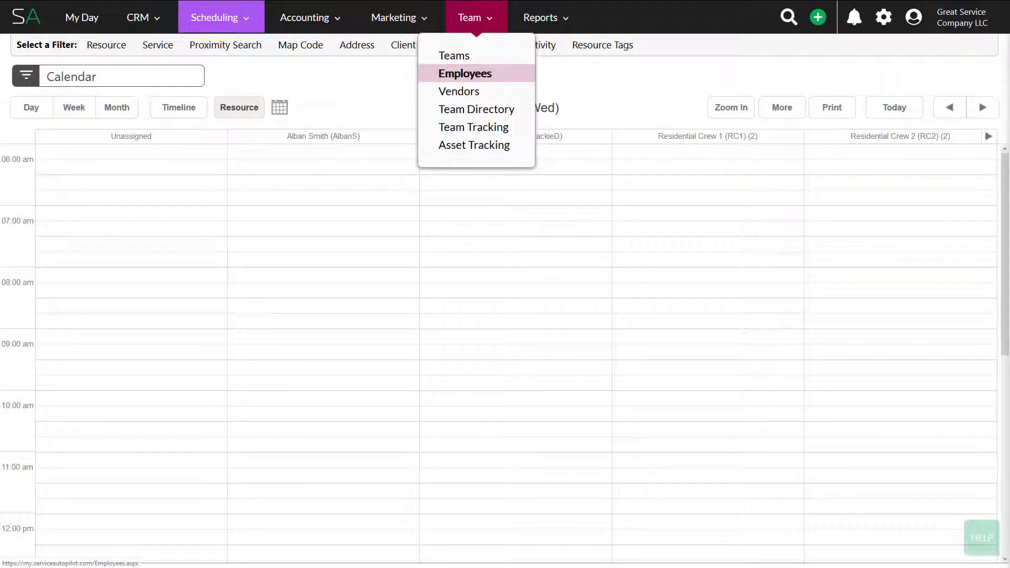
left_click(465, 73)
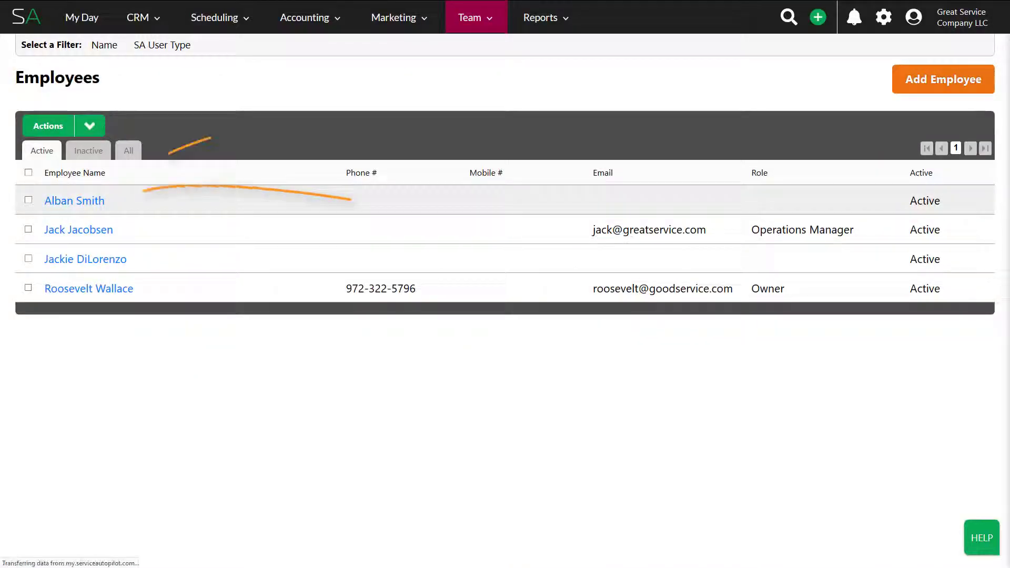
left_click(74, 201)
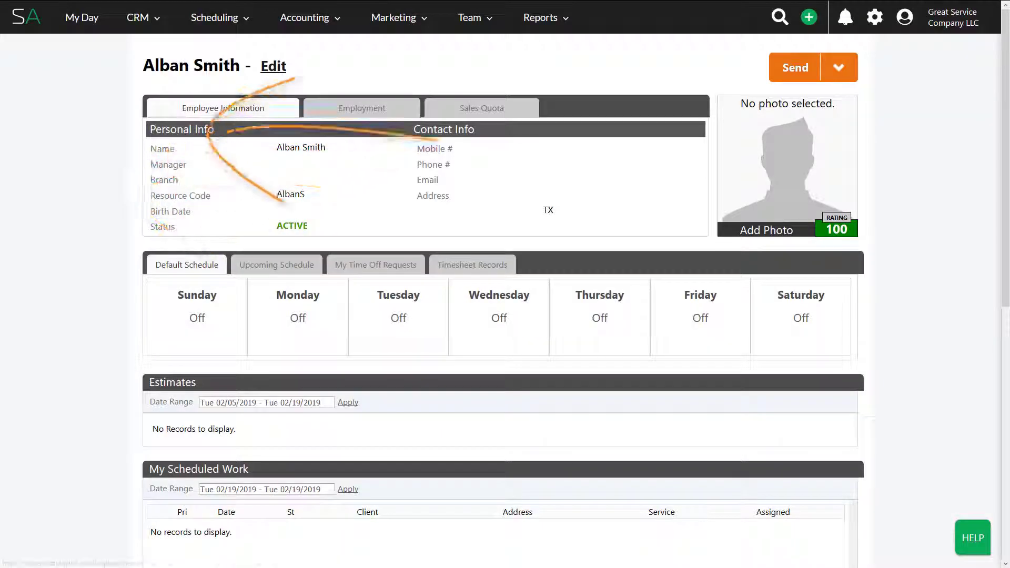
left_click(273, 65)
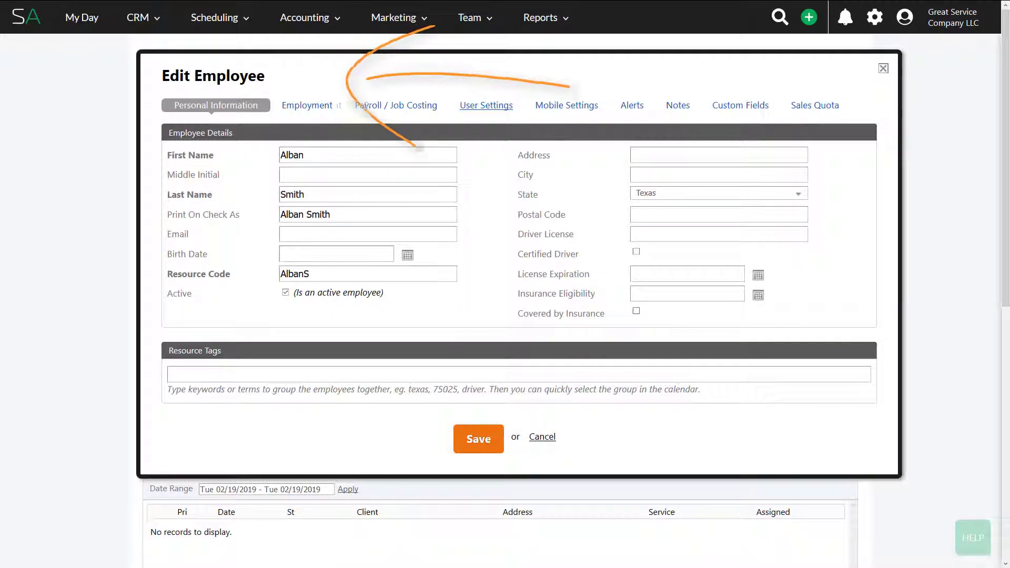
left_click(484, 105)
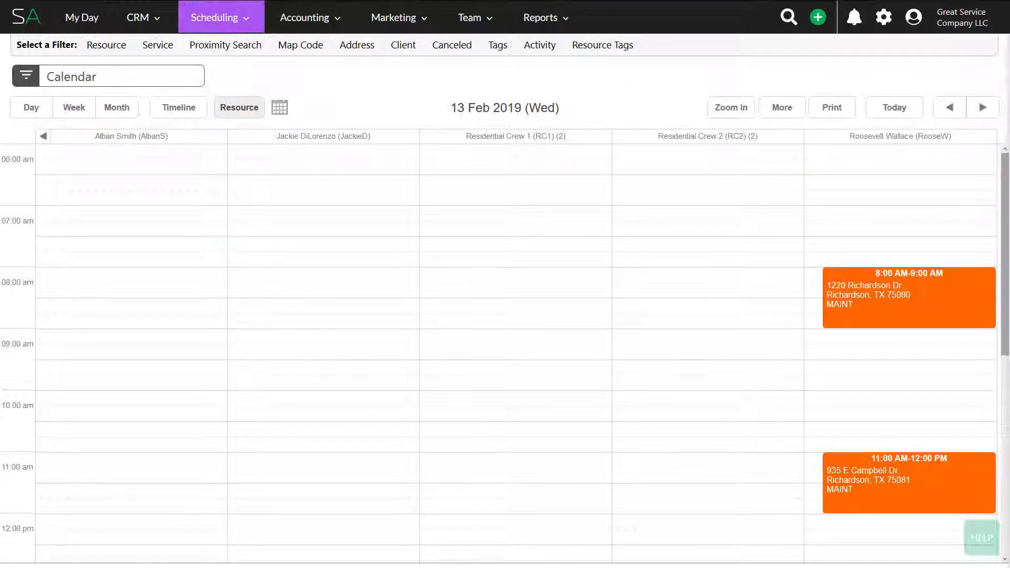
In the calendar's Resource view, reassign the 8:00 AM-9:00 AM job to the employee listed just before Residential Crew 1, keeping its time slot
mouse_move(1005, 254)
left_mouse_down()
mouse_move(1005, 356)
mouse_move(1005, 255)
left_mouse_up()
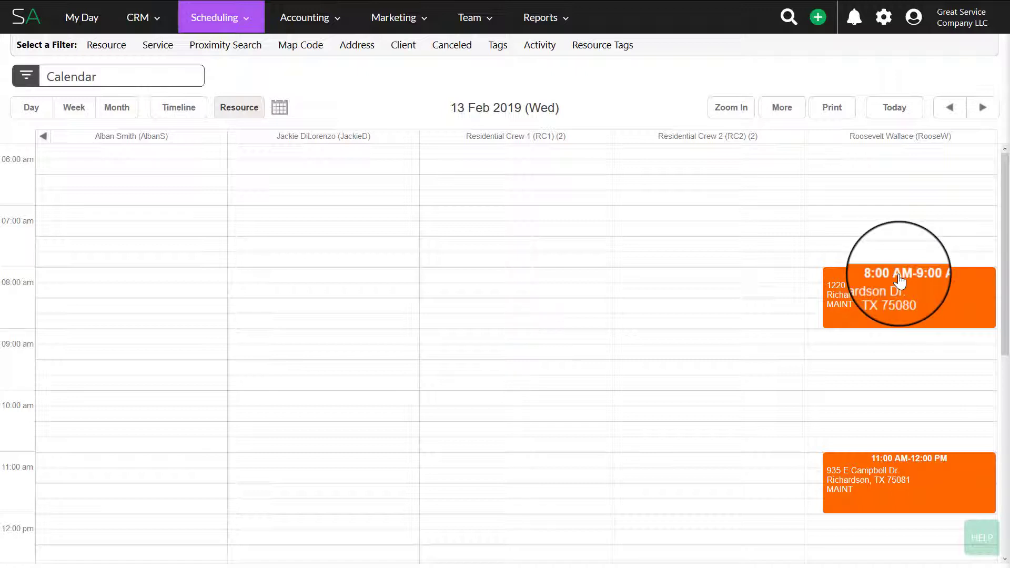
left_click_drag(909, 297, 523, 287)
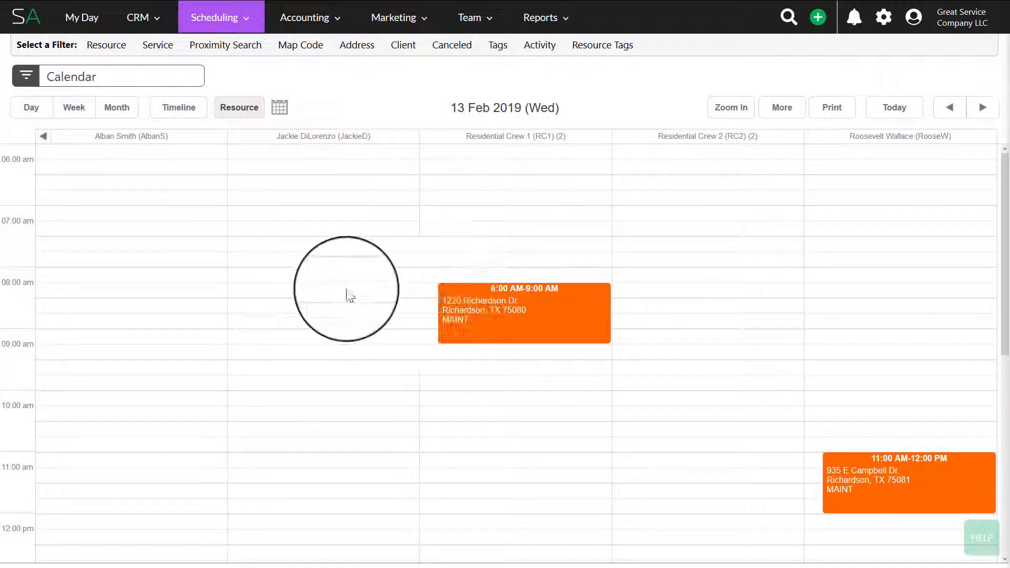
left_click_drag(253, 284, 268, 278)
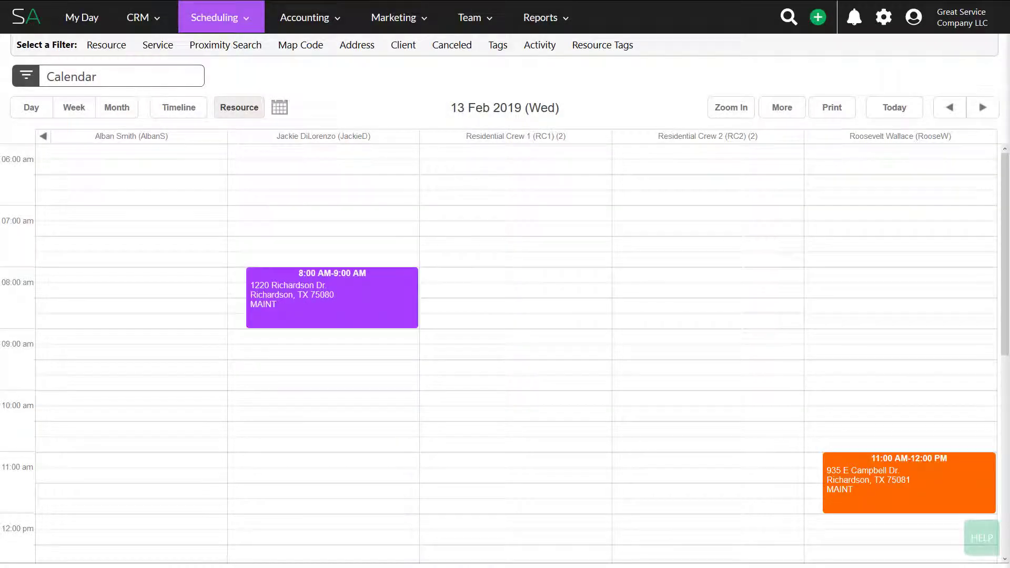
Try to schedule a One Time Job from 7:00 to 9:00 AM for the employee who has the 11:00 AM-12:00 PM job
left_click_drag(835, 232, 846, 342)
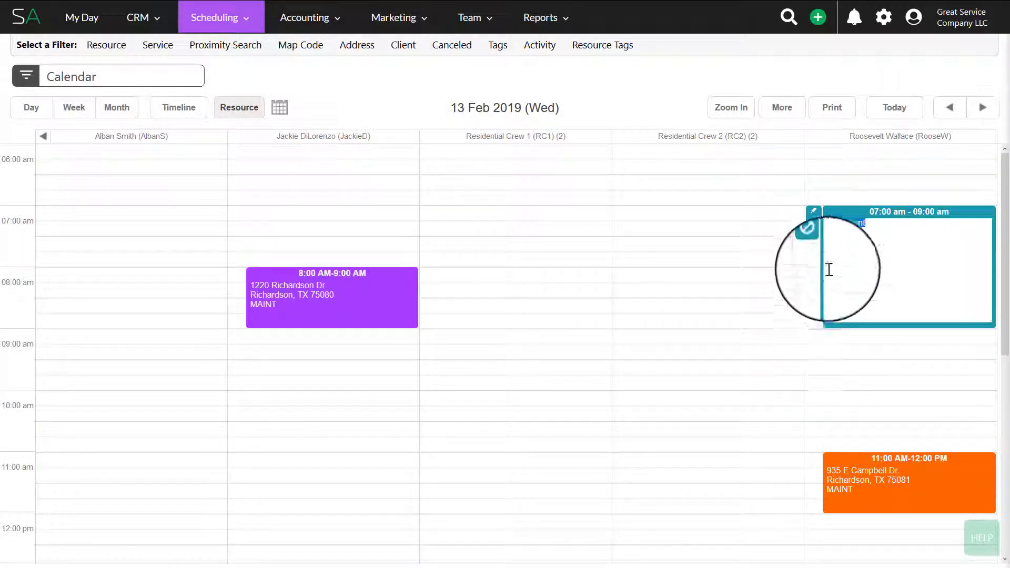
left_click(813, 228)
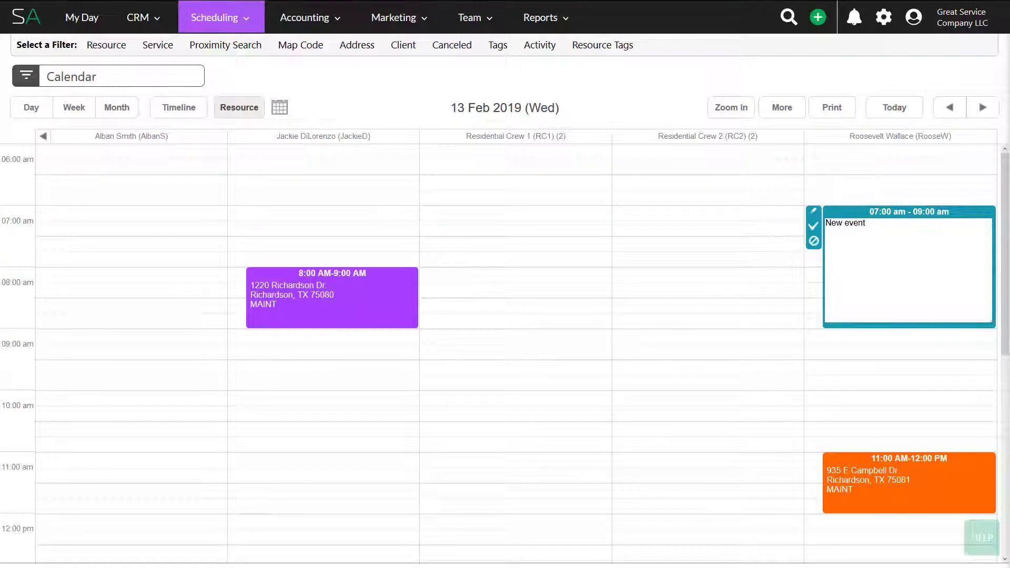
left_click(698, 263)
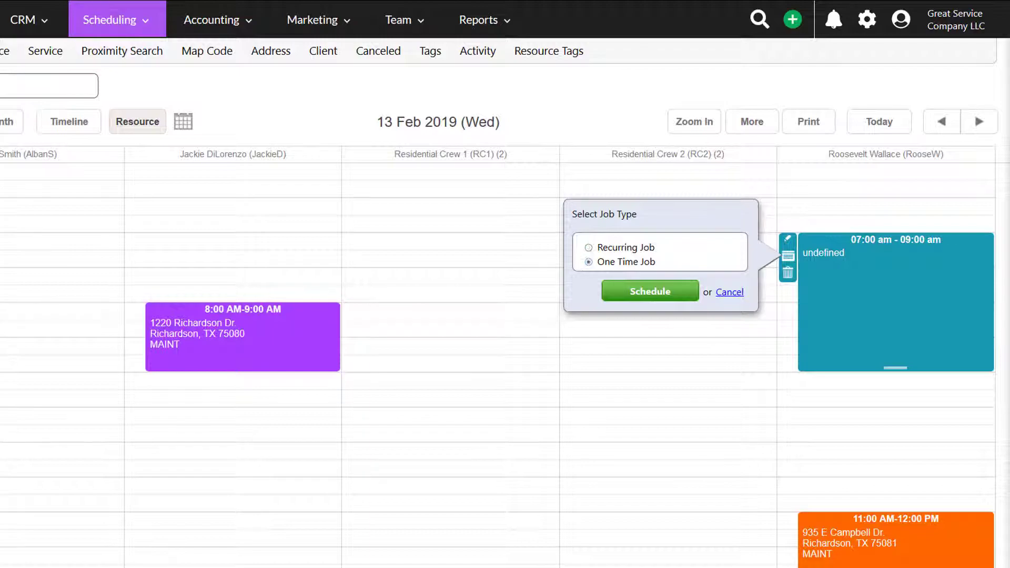
left_click(650, 291)
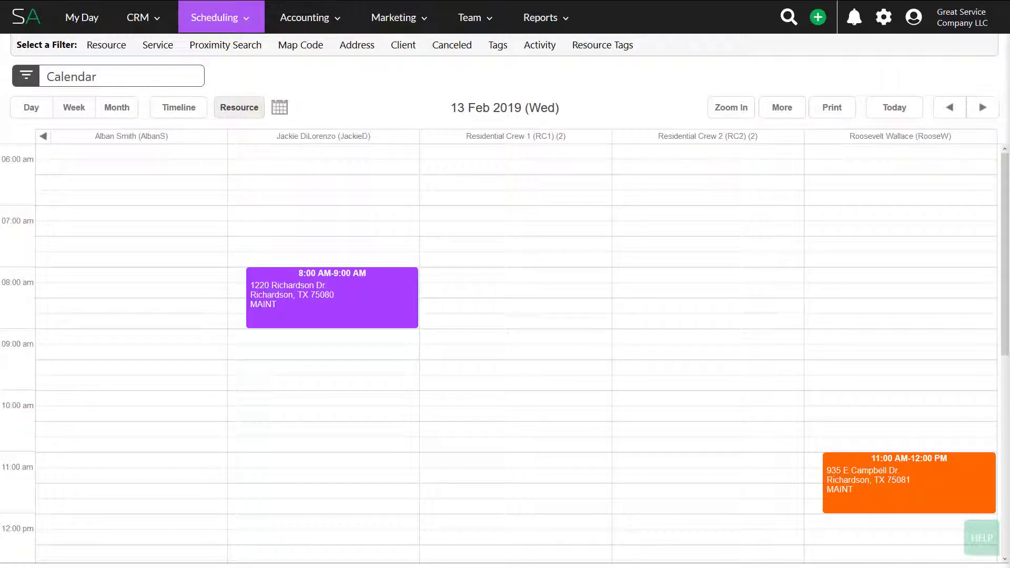
Return from the calendar to the Dispatch Board
mouse_move(221, 18)
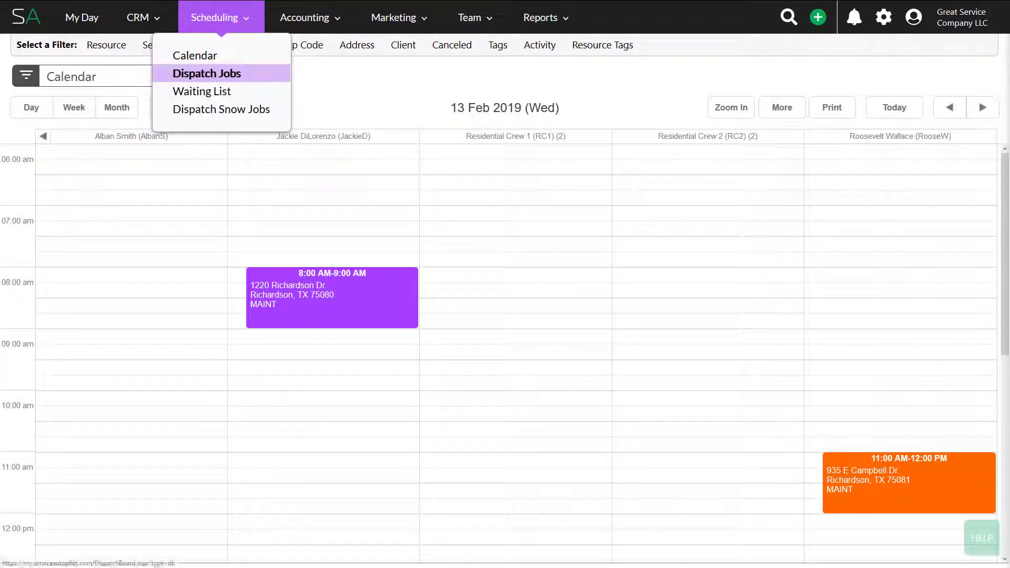
left_click(206, 73)
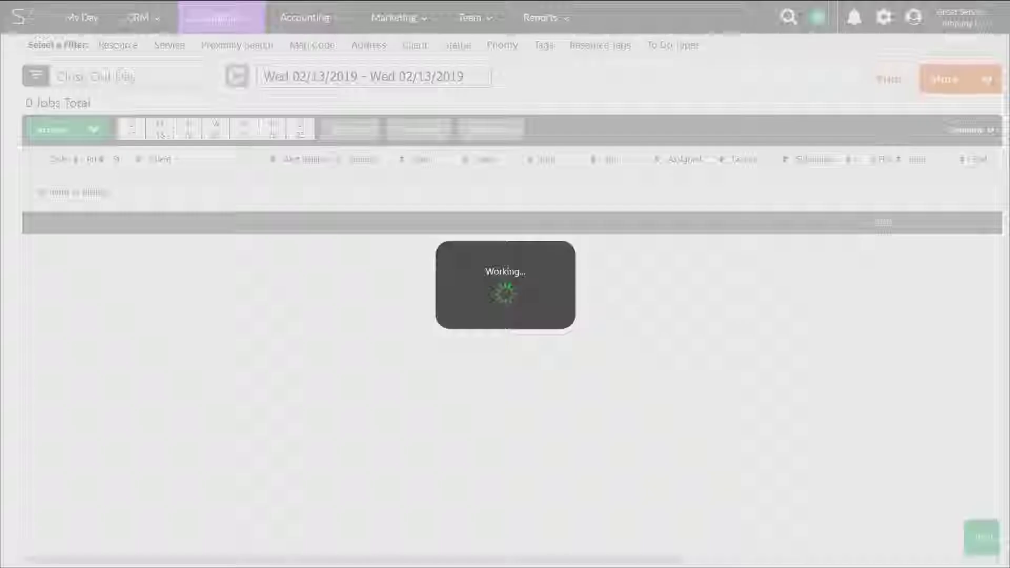